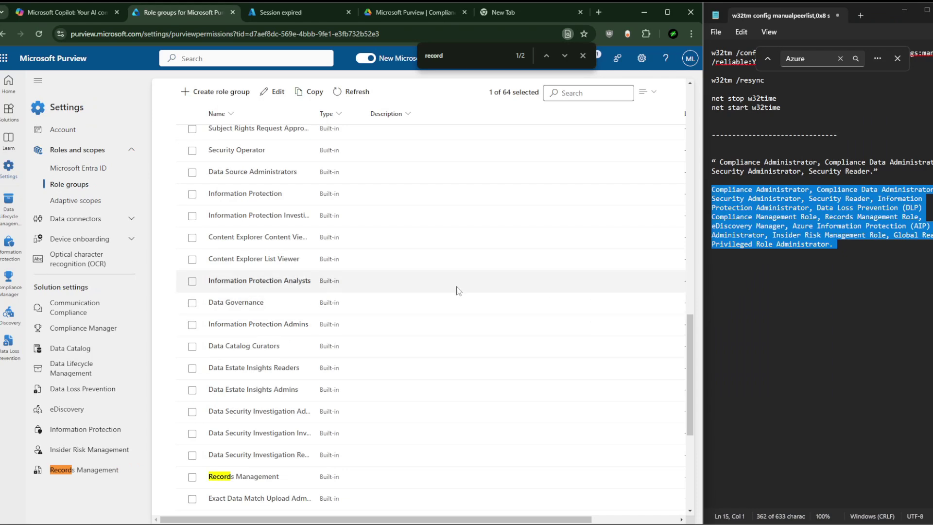
Scroll the list of 64 built-in role groups back up to the top.
scroll(594, 316, "up", 15)
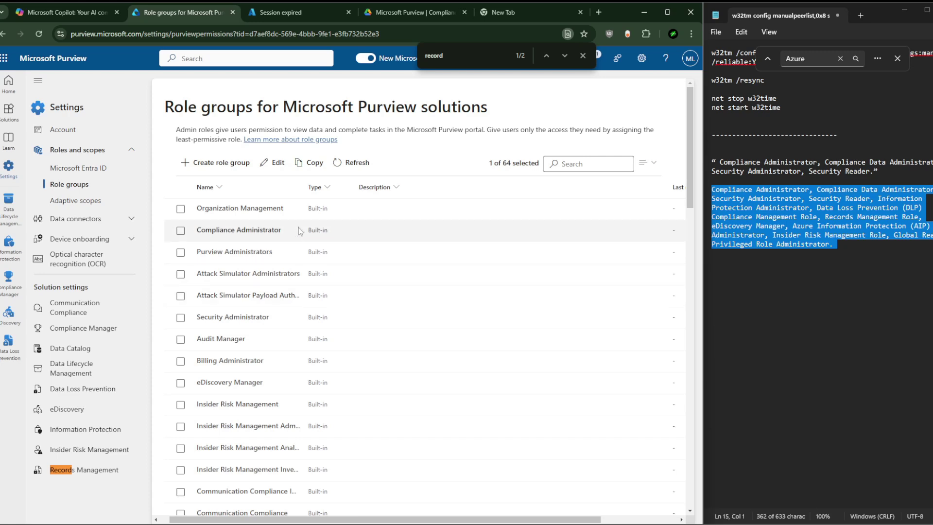
Dismiss the account flyout and bring the Role groups list back to its top.
left_click(690, 58)
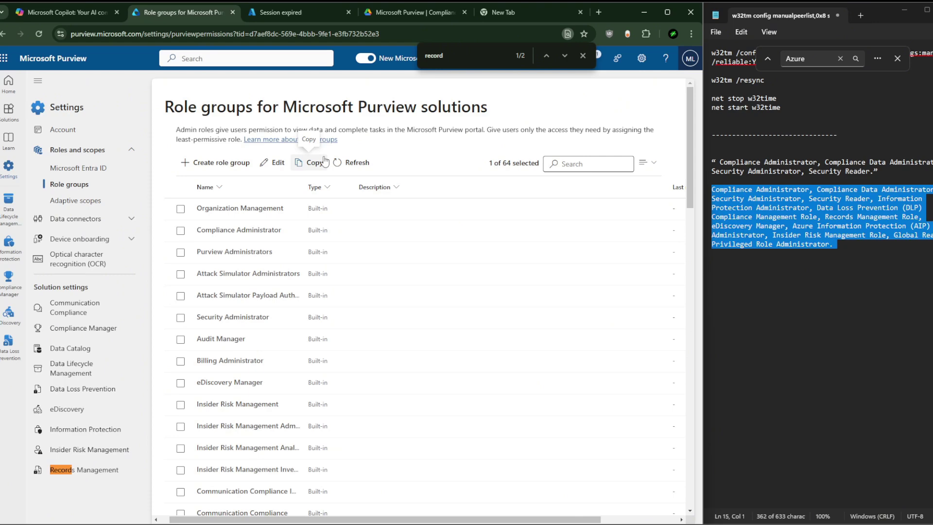
scroll(272, 272, "down", 2)
scroll(272, 272, "right", 1)
scroll(272, 281, "up", 2)
Select the role names from Security Administrator onward in the notes file.
left_click_drag(847, 262, 712, 200)
scroll(227, 272, "left", 1)
scroll(227, 272, "down", 1)
scroll(227, 272, "up", 1)
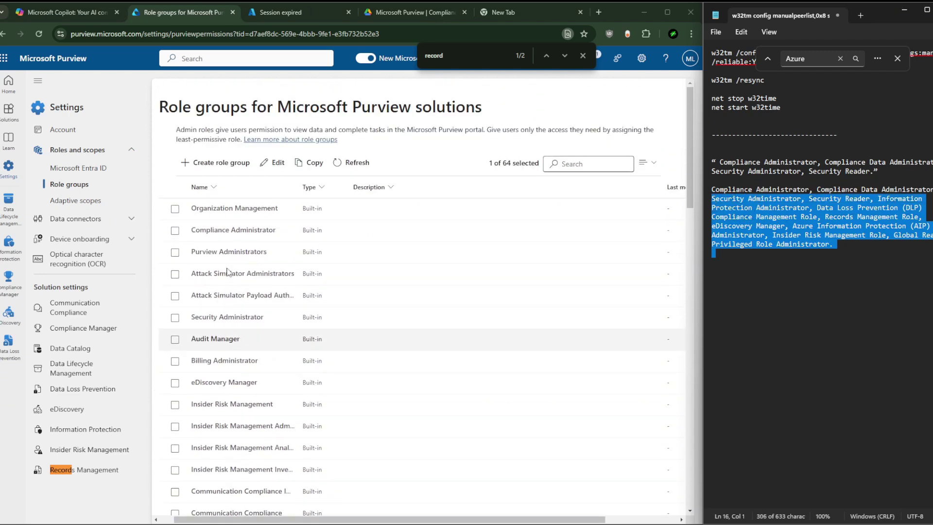
left_click(238, 230)
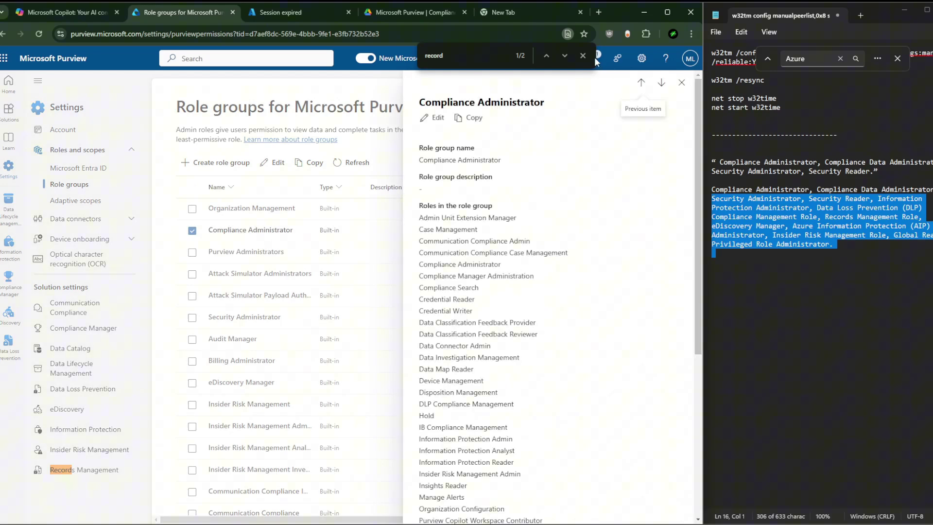
left_click(583, 56)
left_click(432, 118)
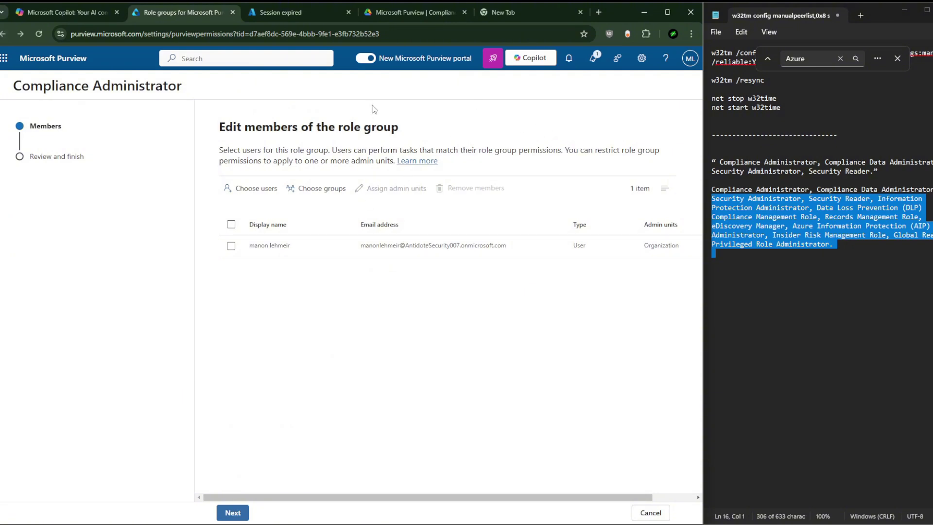
left_click(651, 512)
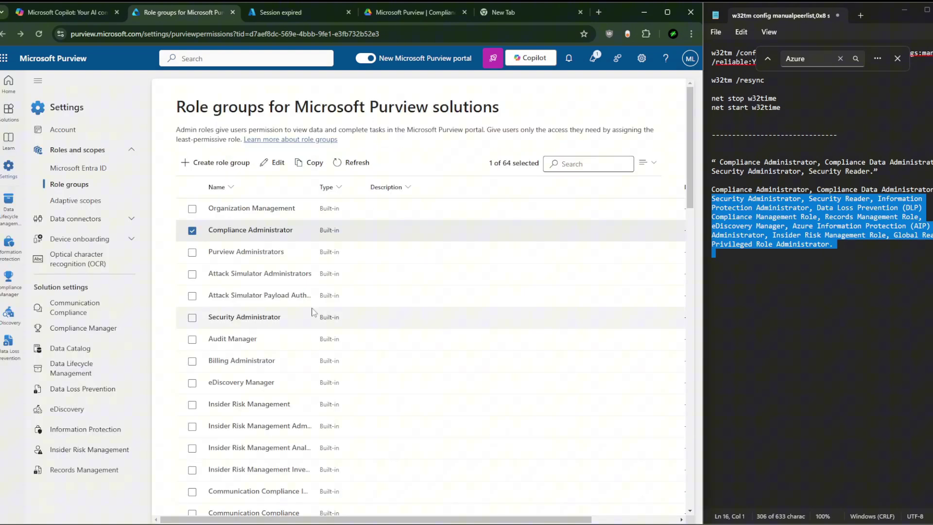
left_click(271, 235)
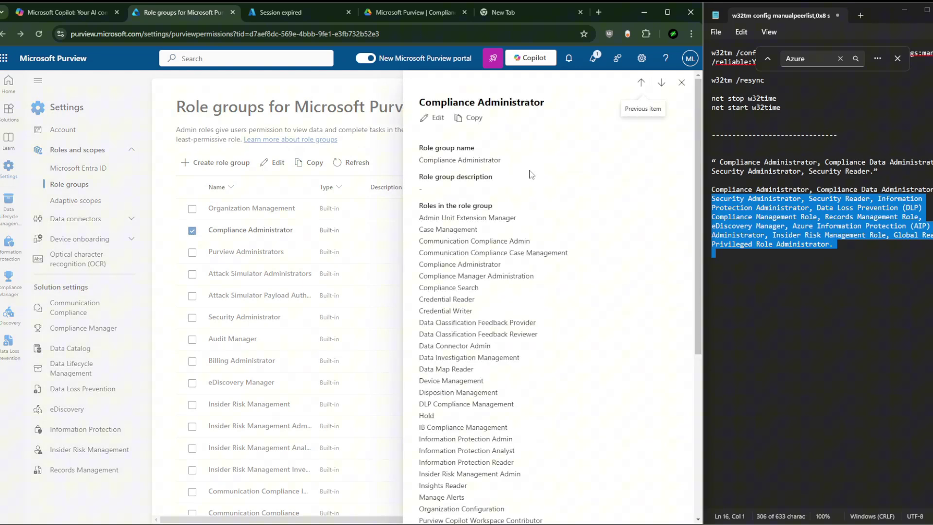
scroll(479, 206, "down", 5)
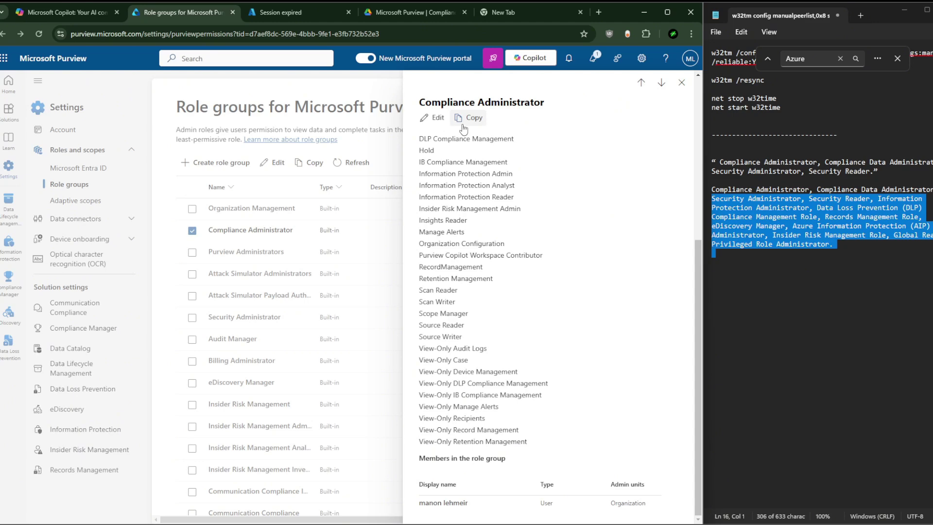
left_click(432, 117)
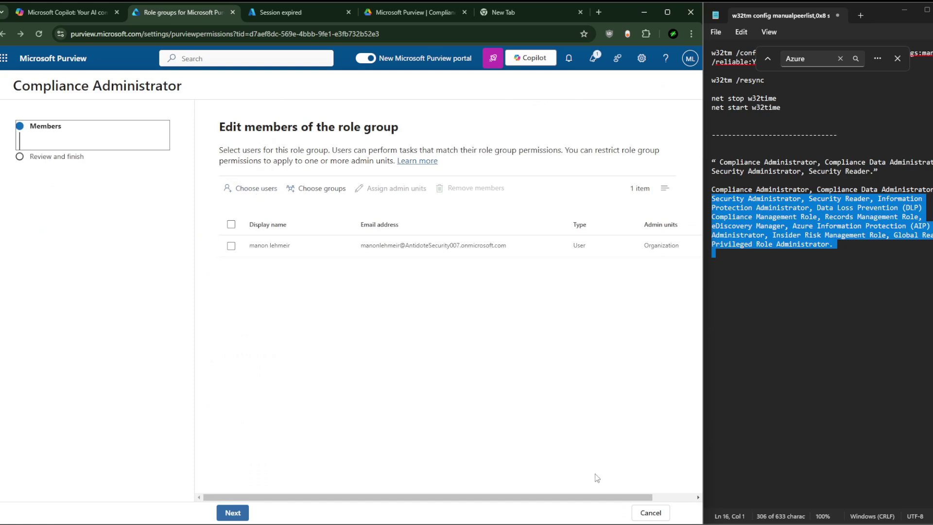
left_click(232, 512)
Close the wizard and select the roles from Compliance Administrator through Privileged Role Administrator in Notepad.
left_click(650, 512)
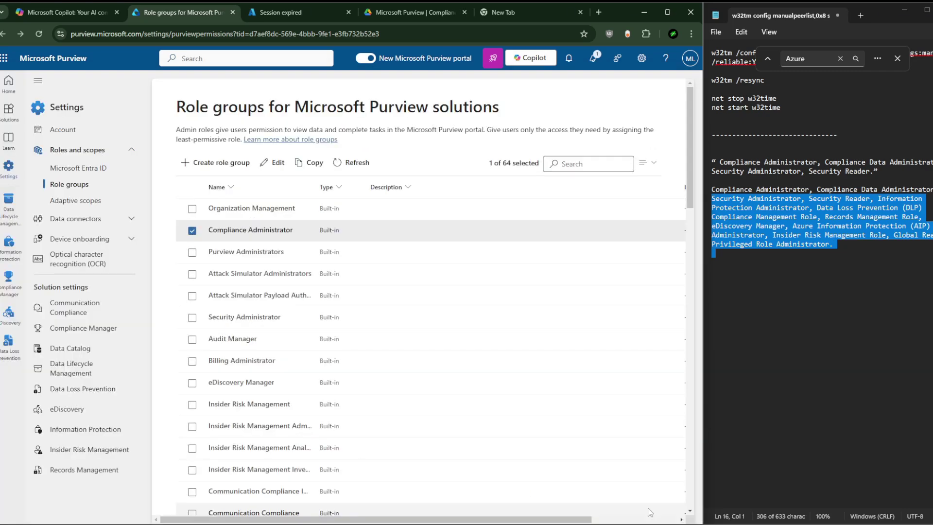
left_click_drag(853, 267, 706, 152)
left_click_drag(880, 171, 709, 158)
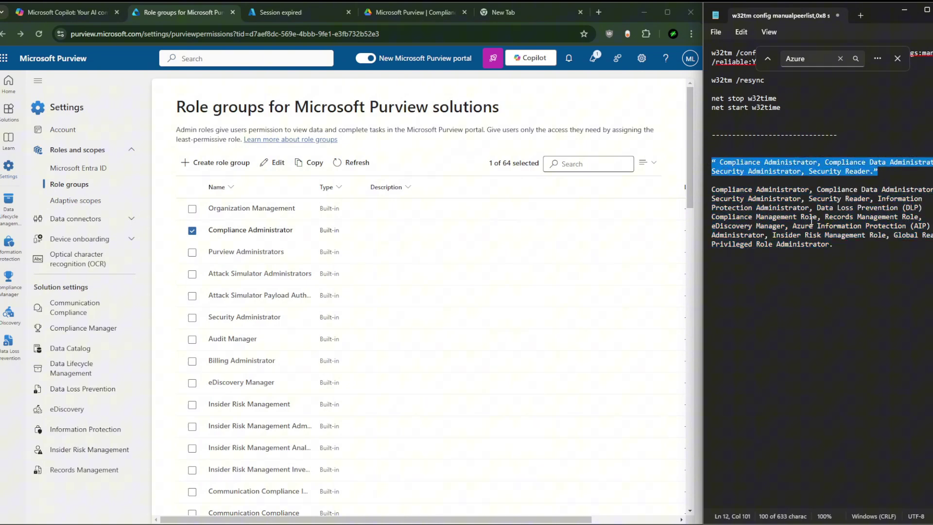
left_click_drag(838, 252, 708, 197)
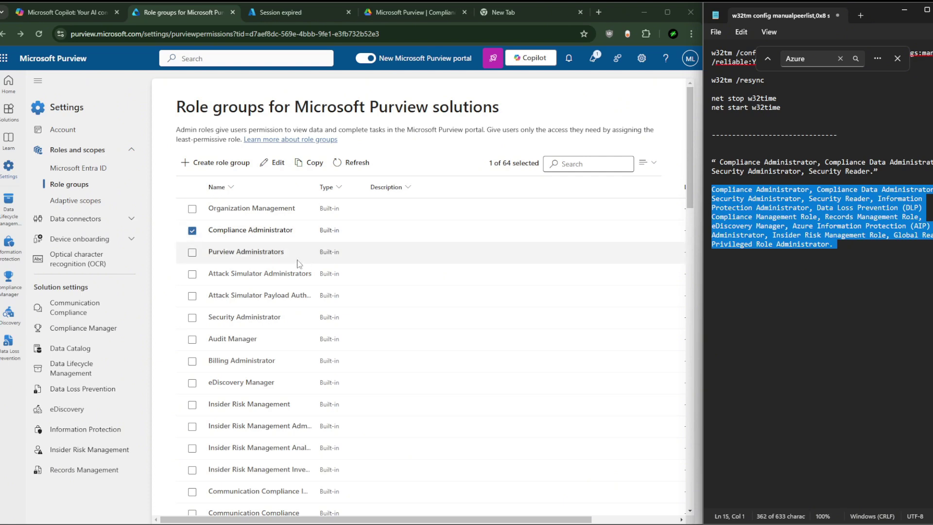
scroll(276, 349, "down", 9)
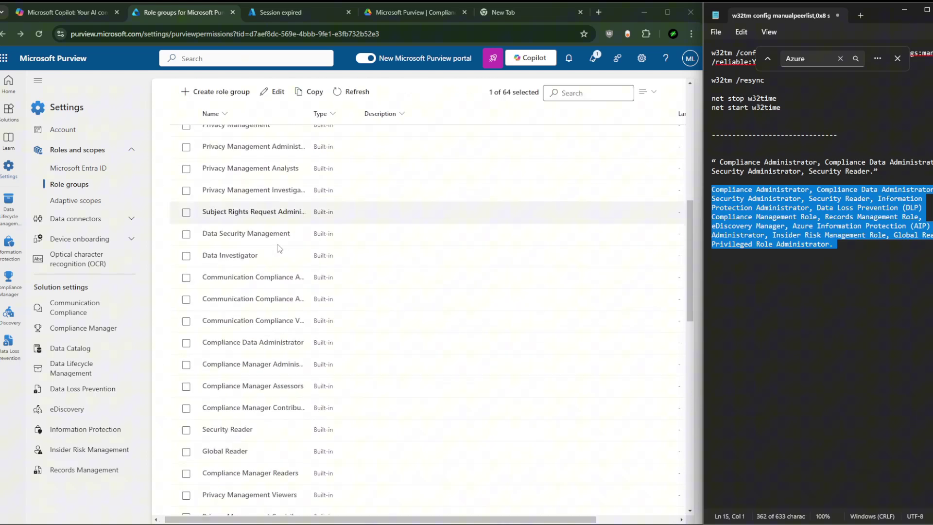
scroll(278, 244, "up", 10)
scroll(279, 292, "down", 3)
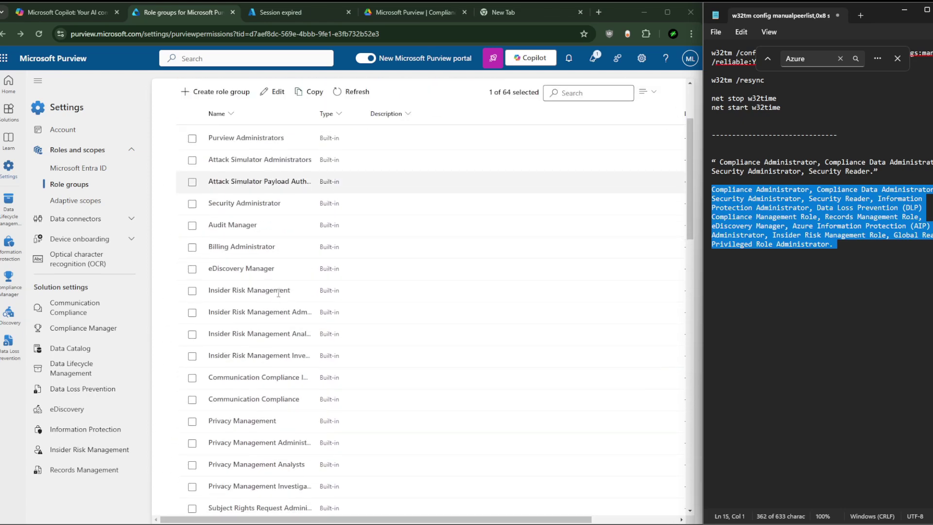
scroll(279, 293, "up", 1)
scroll(278, 292, "right", 1)
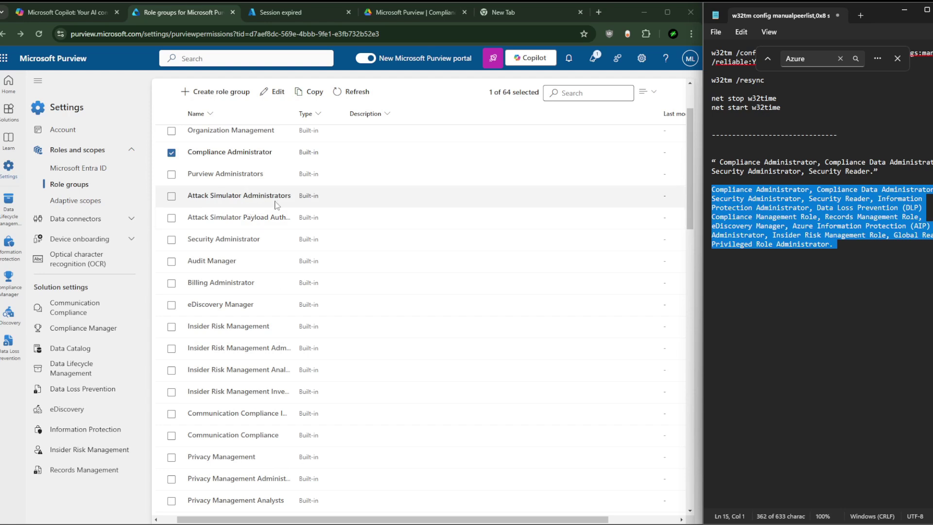
scroll(261, 288, "down", 15)
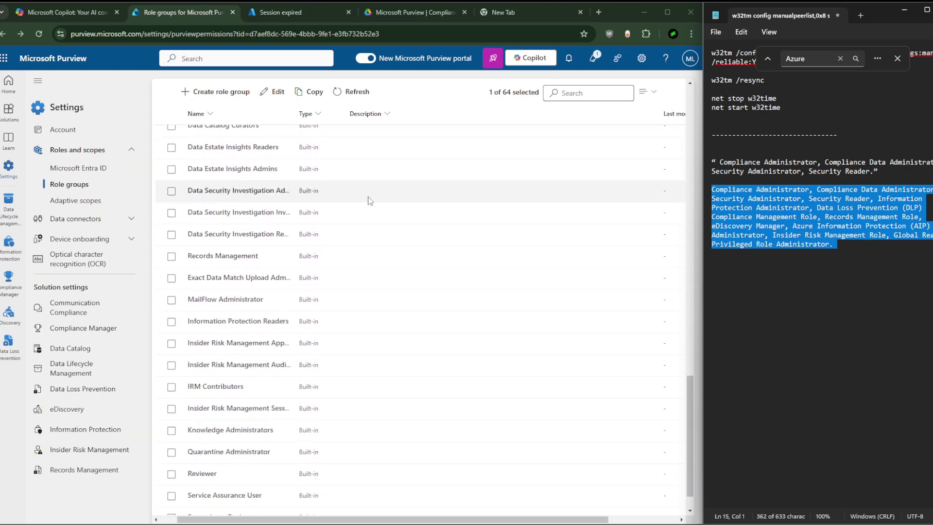
scroll(370, 201, "up", 15)
scroll(370, 201, "right", 2)
scroll(370, 200, "left", 2)
scroll(370, 201, "up", 4)
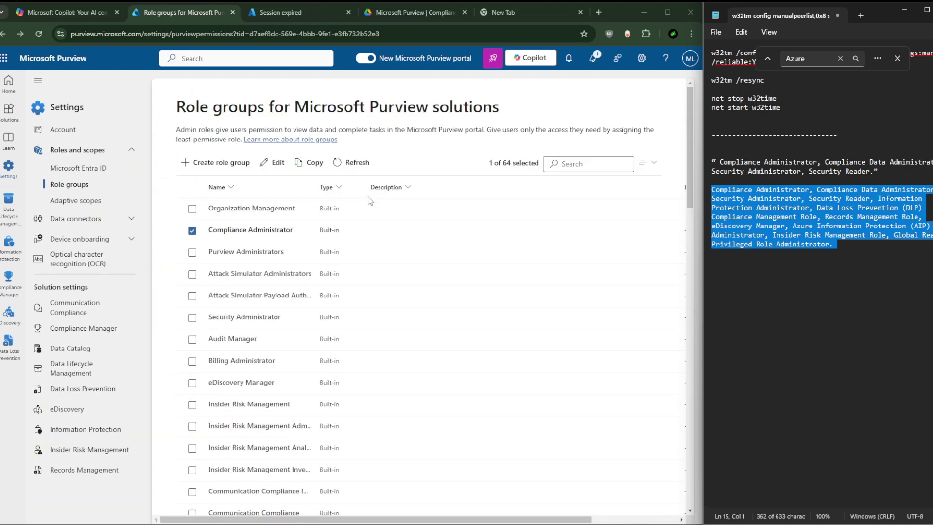